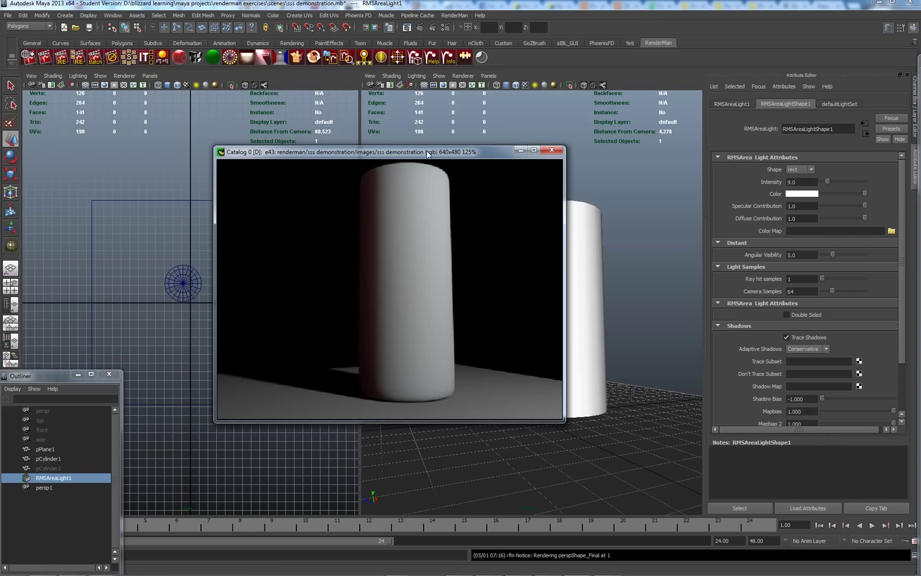
# Move the render window aside, select pPlane1, and close the render window.
pyautogui.moveTo(430, 152); pyautogui.dragTo(490, 124)
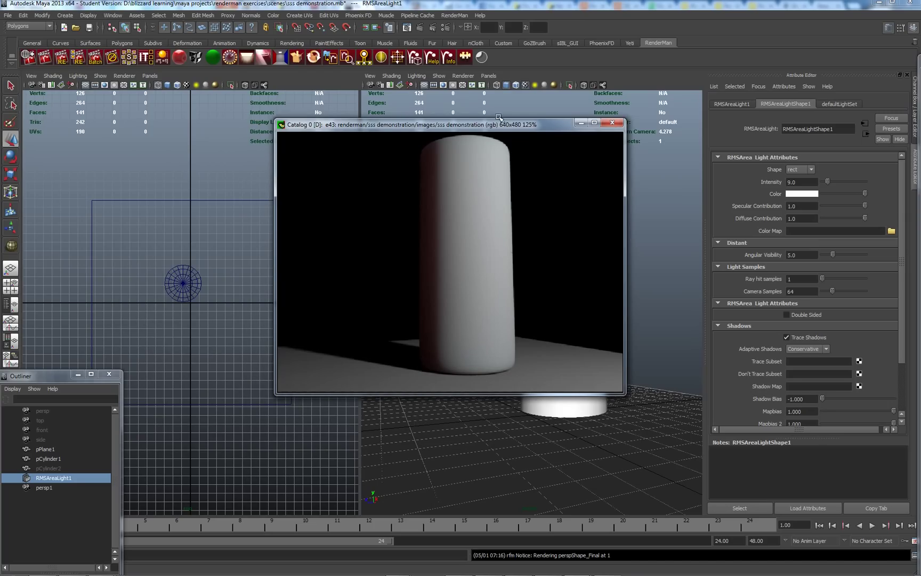
pyautogui.moveTo(502, 127); pyautogui.dragTo(600, 115)
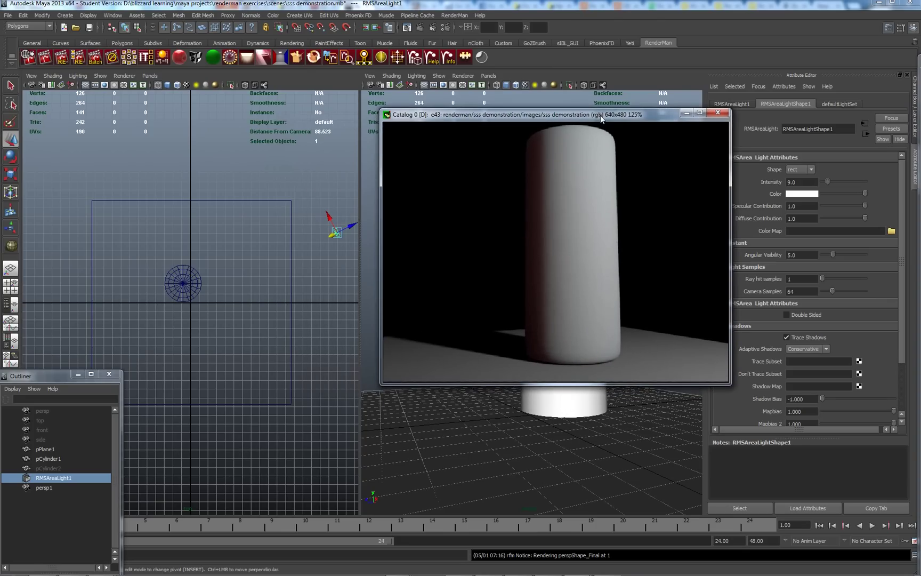
pyautogui.click(290, 206)
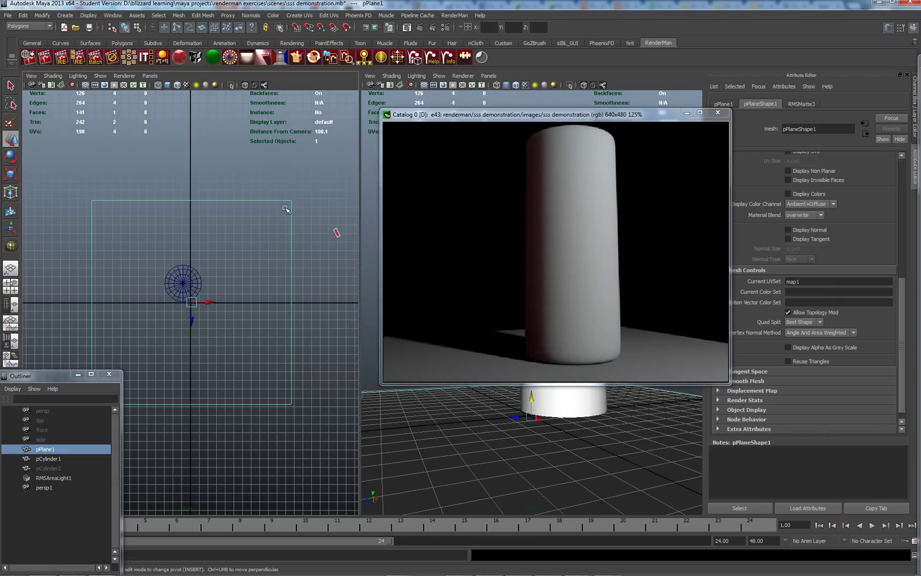
pyautogui.click(686, 113)
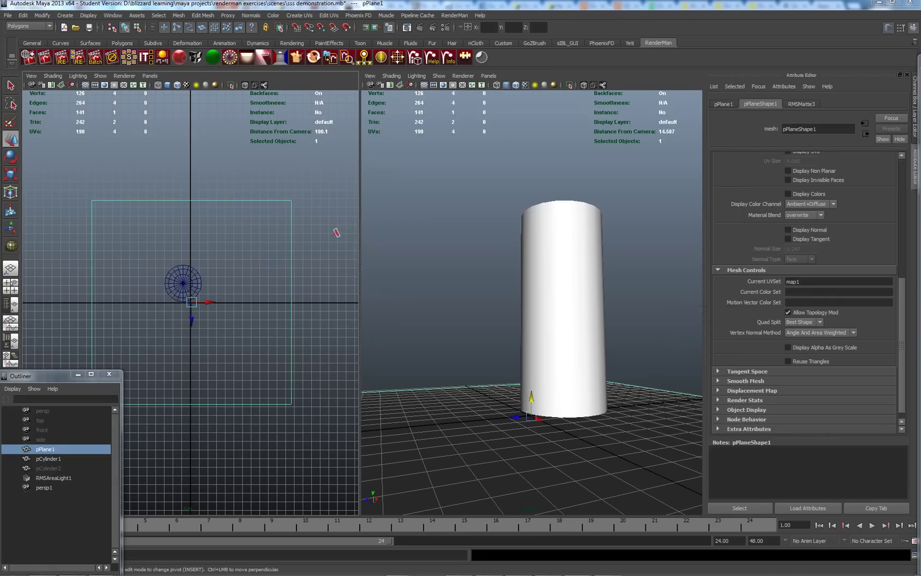
# Select pCylinder1 and then RMSAreaLight1 to review their attributes.
pyautogui.click(572, 283)
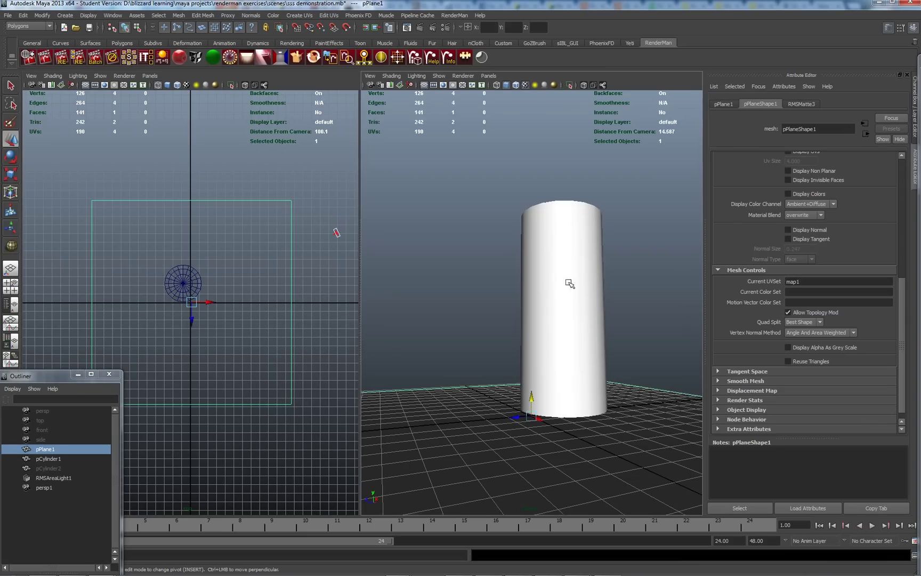
pyautogui.click(335, 233)
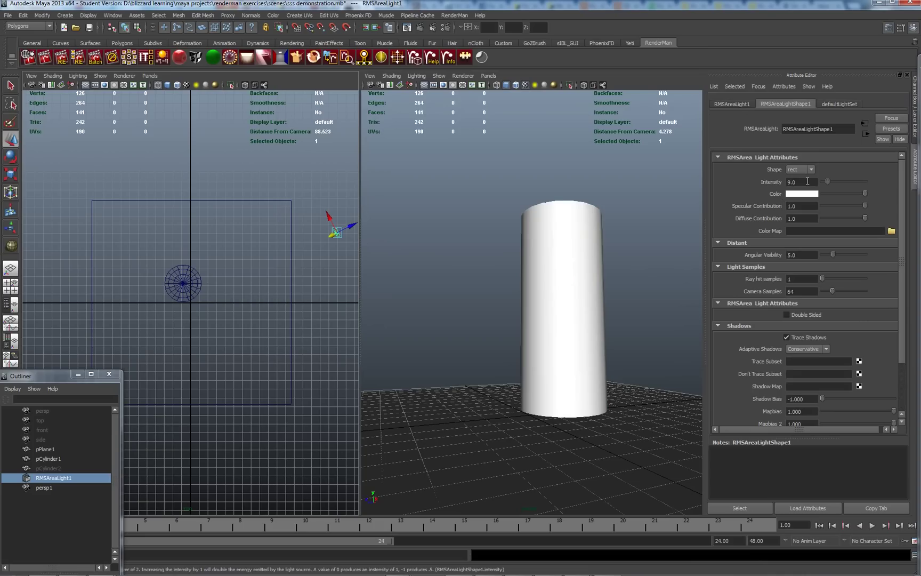
pyautogui.moveTo(808, 182)
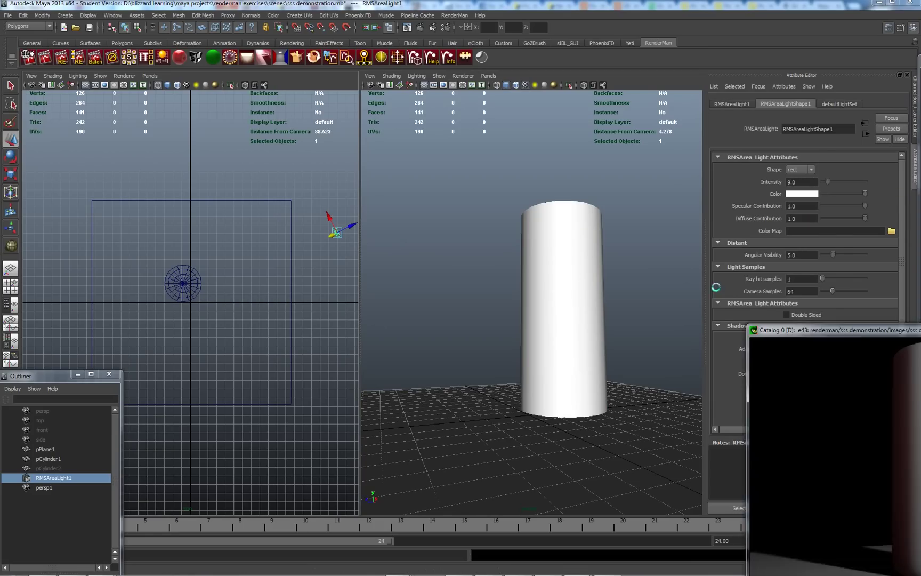
# Drag the reopened RenderMan render window to the upper-left corner of the screen.
pyautogui.moveTo(869, 320); pyautogui.dragTo(345, 122)
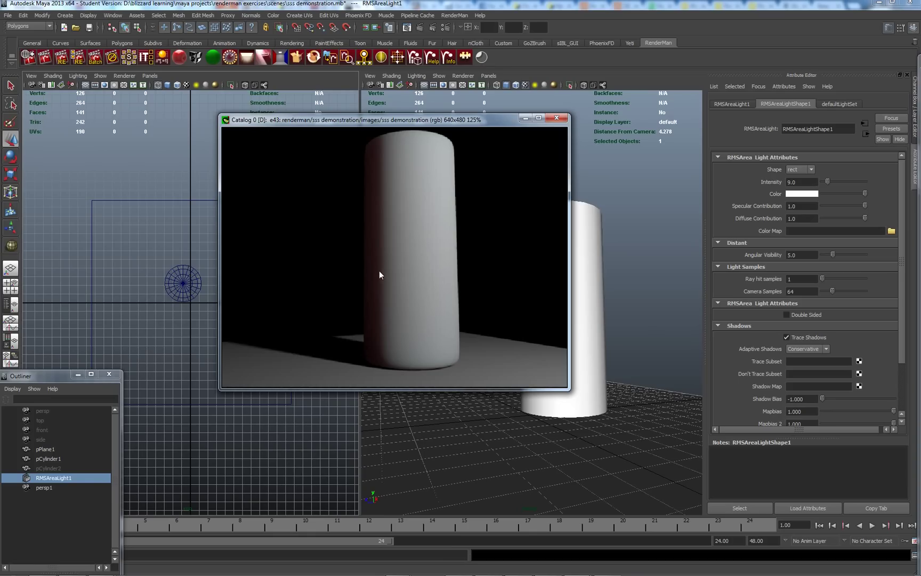
pyautogui.moveTo(412, 120); pyautogui.dragTo(218, 99)
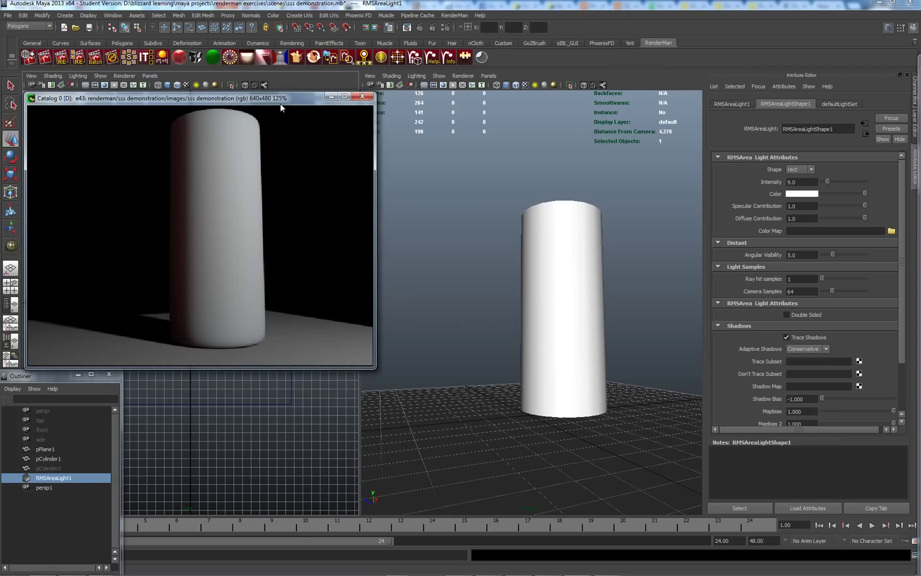
# Show pCylinder1's SSSMATERIAL node with Subsurface Controls and Advanced Subsurface expanded.
pyautogui.click(585, 255)
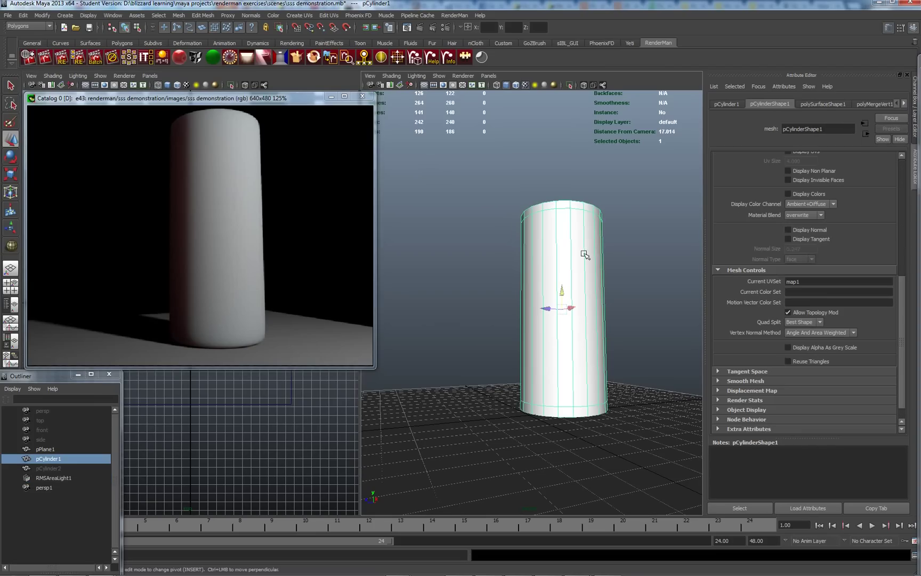
pyautogui.click(904, 104)
pyautogui.click(905, 105)
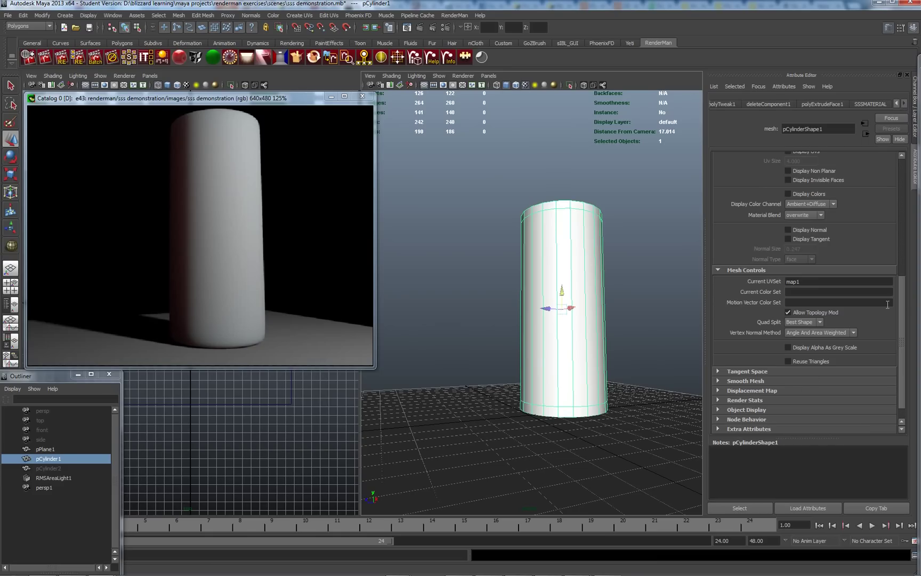
pyautogui.click(869, 104)
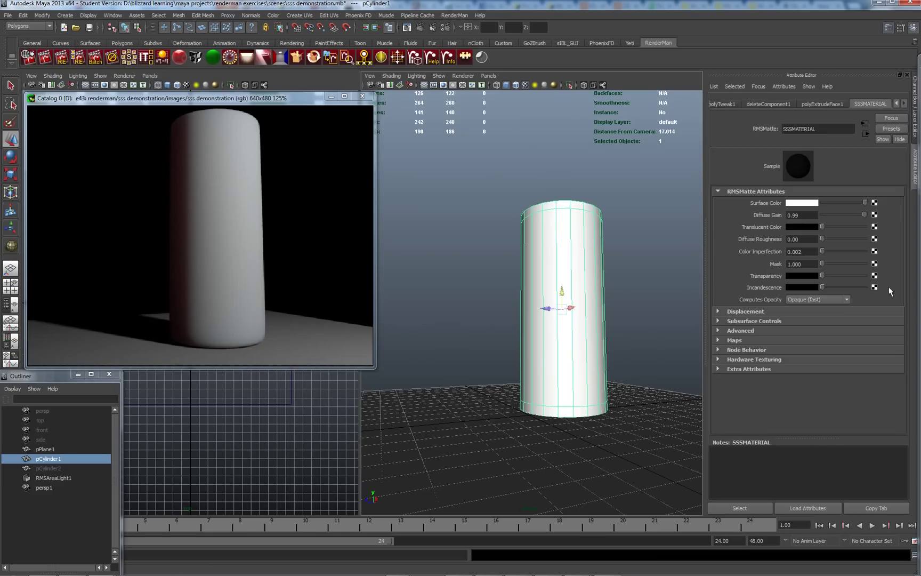
pyautogui.click(718, 320)
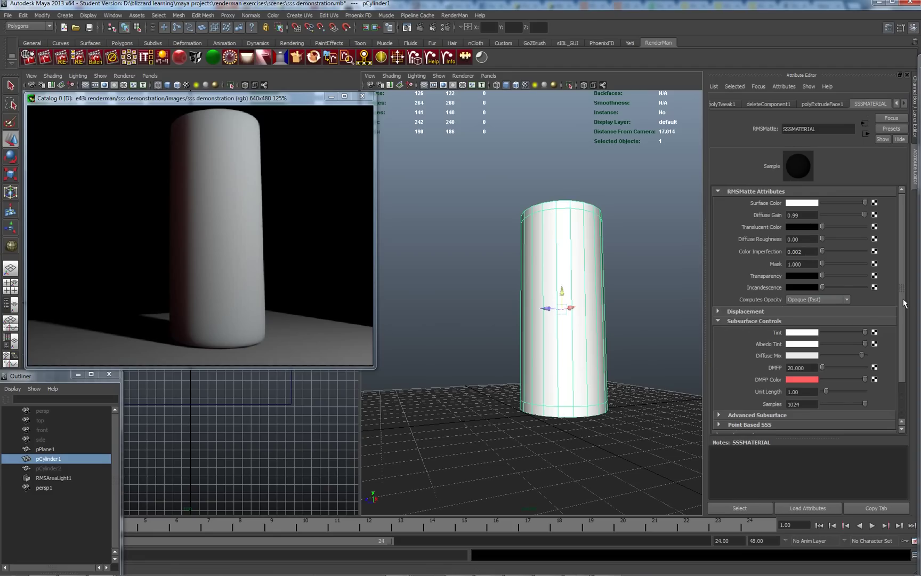
pyautogui.moveTo(906, 304); pyautogui.dragTo(907, 345)
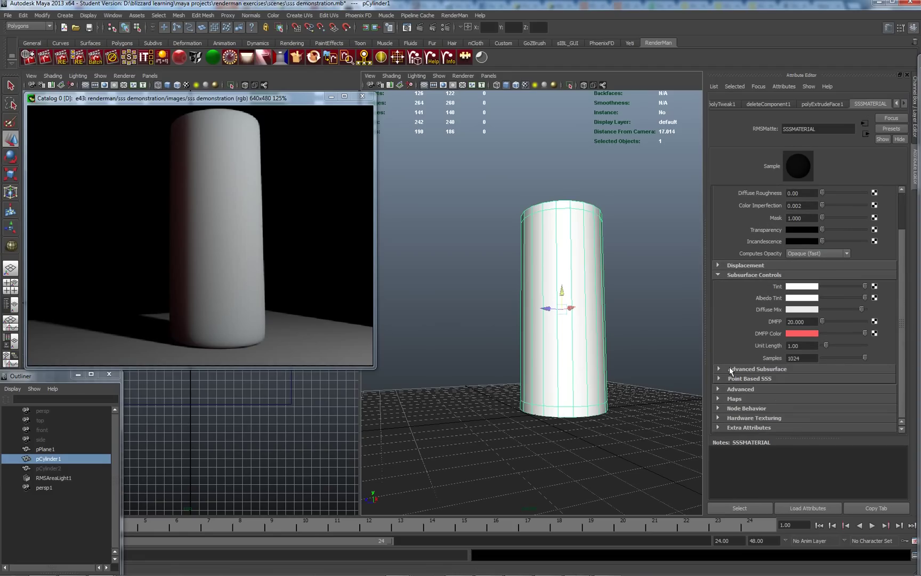
pyautogui.click(730, 372)
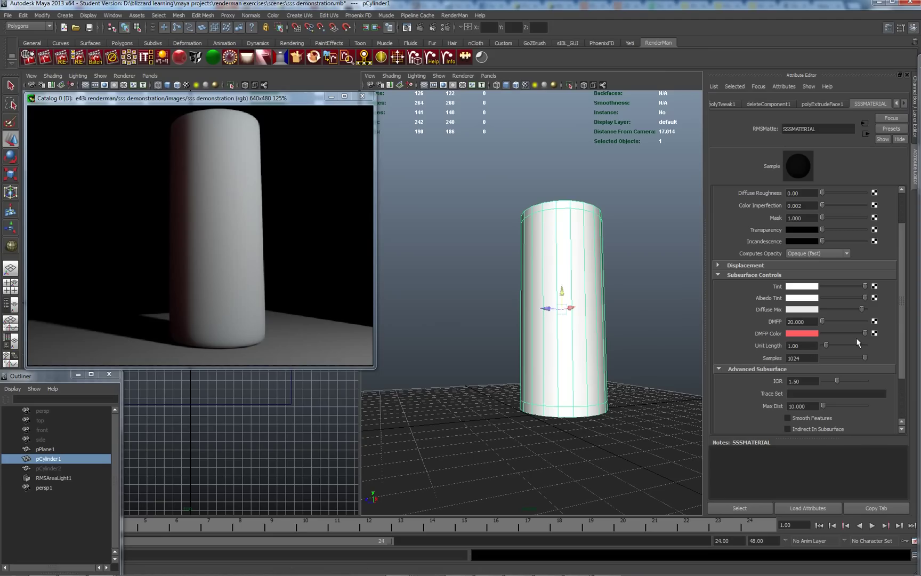
pyautogui.click(808, 321)
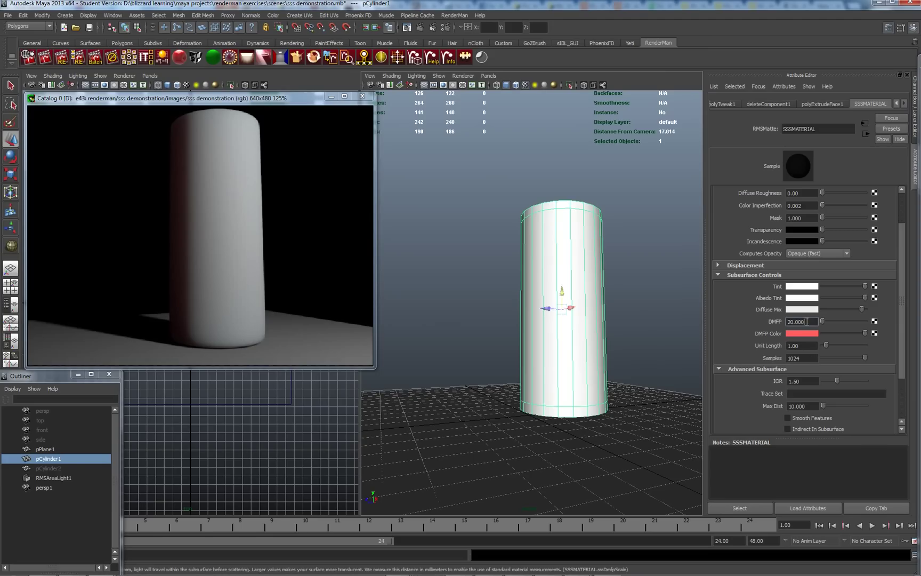
pyautogui.click(797, 334)
pyautogui.click(796, 334)
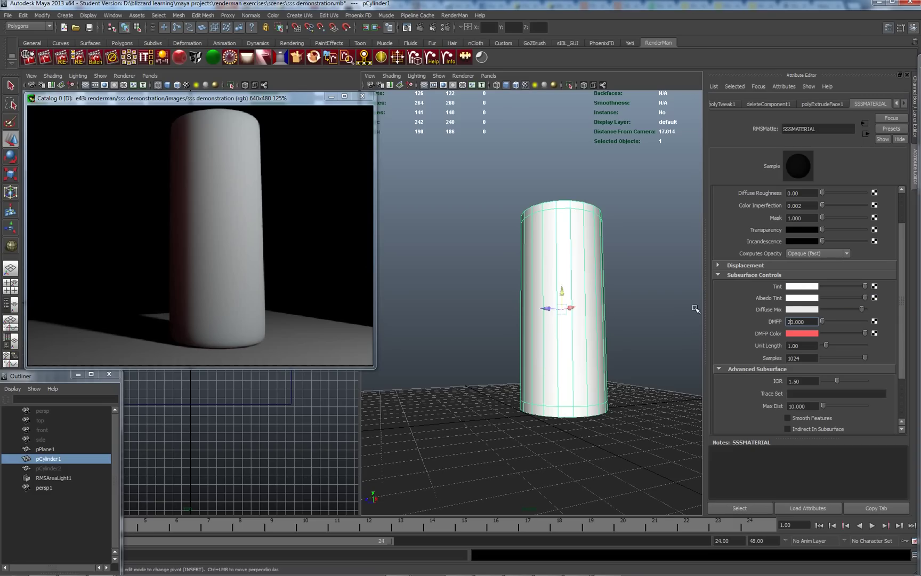
# Set the SSSMATERIAL Tint to red from the Color History.
pyautogui.click(797, 288)
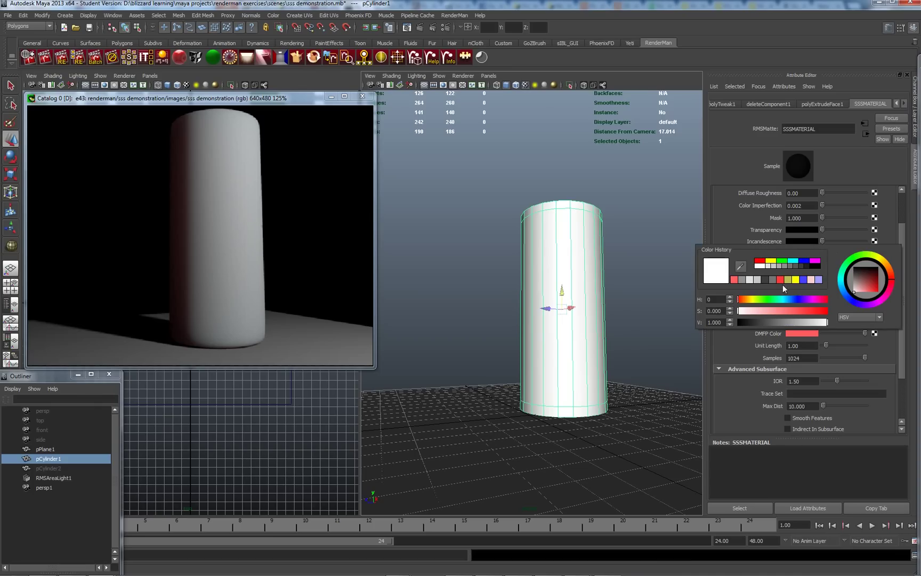
pyautogui.click(734, 279)
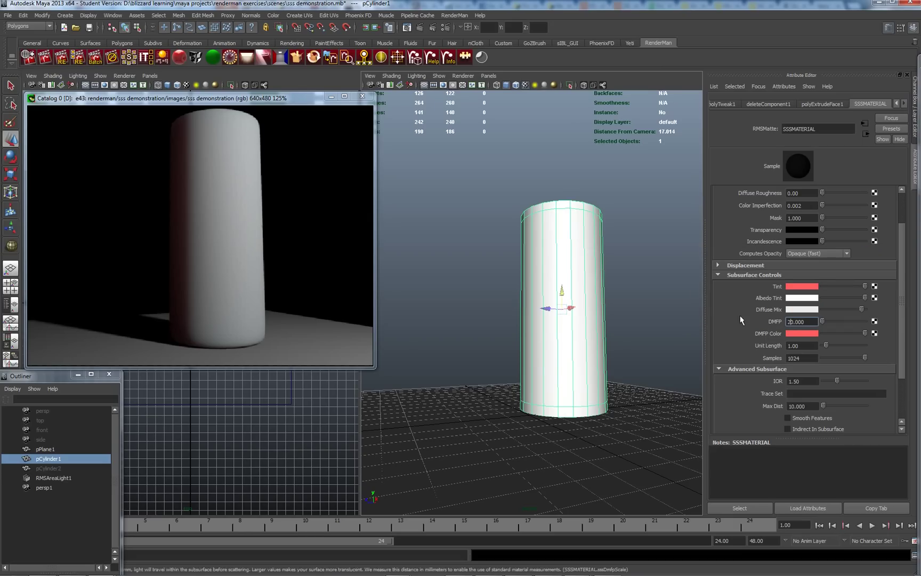
# Re-render the cylinder with the red tint and scroll up to RMSMatte Attributes.
pyautogui.rightClick(205, 213)
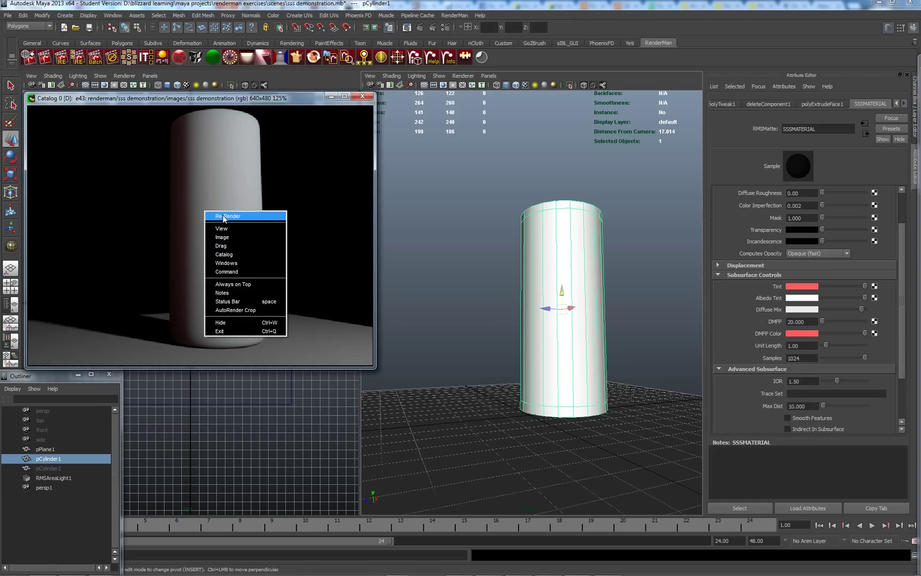
pyautogui.click(224, 216)
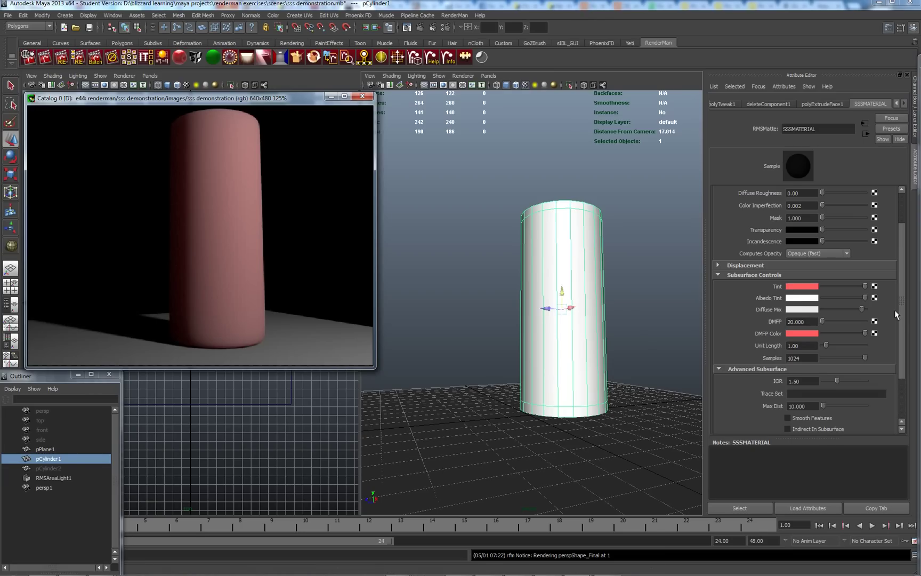
pyautogui.moveTo(901, 313); pyautogui.dragTo(903, 283)
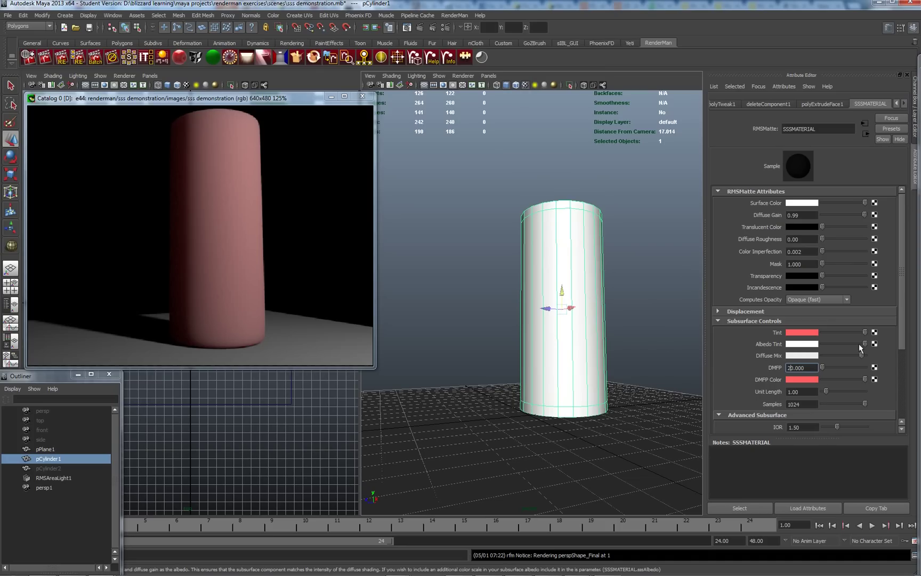
# Lower the Albedo Tint to grey and re-render the cylinder.
pyautogui.moveTo(864, 345); pyautogui.dragTo(841, 346)
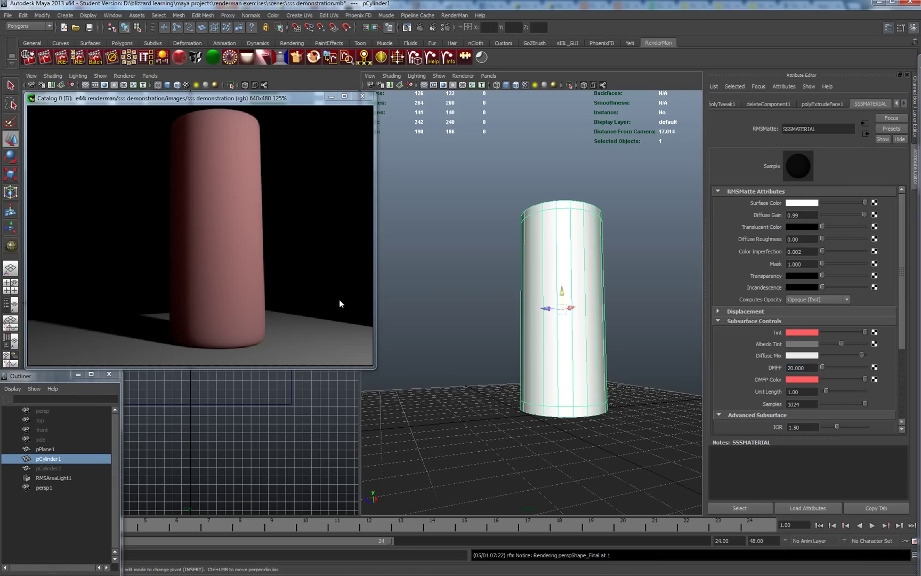
pyautogui.rightClick(283, 257)
pyautogui.click(302, 260)
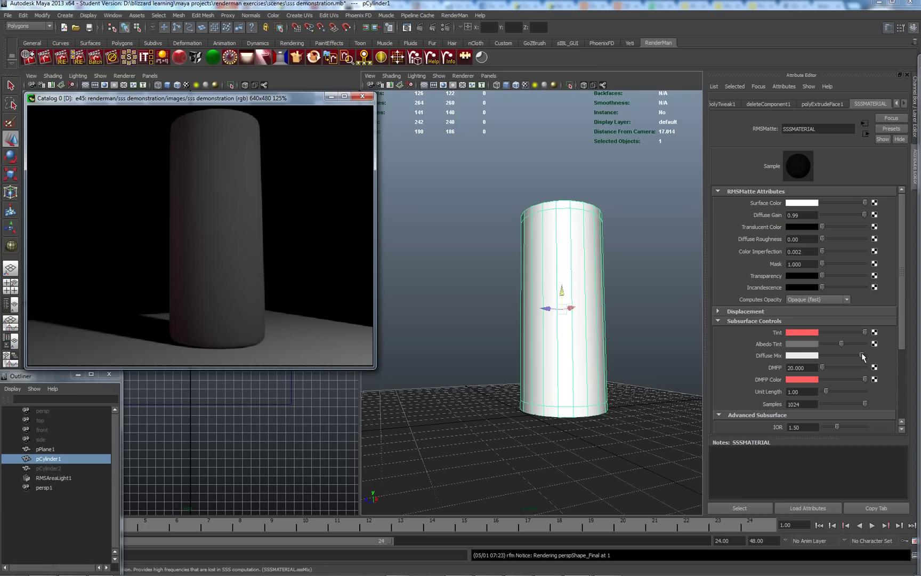
# Reduce the Diffuse Mix and re-render the cylinder.
pyautogui.moveTo(858, 353); pyautogui.dragTo(838, 356)
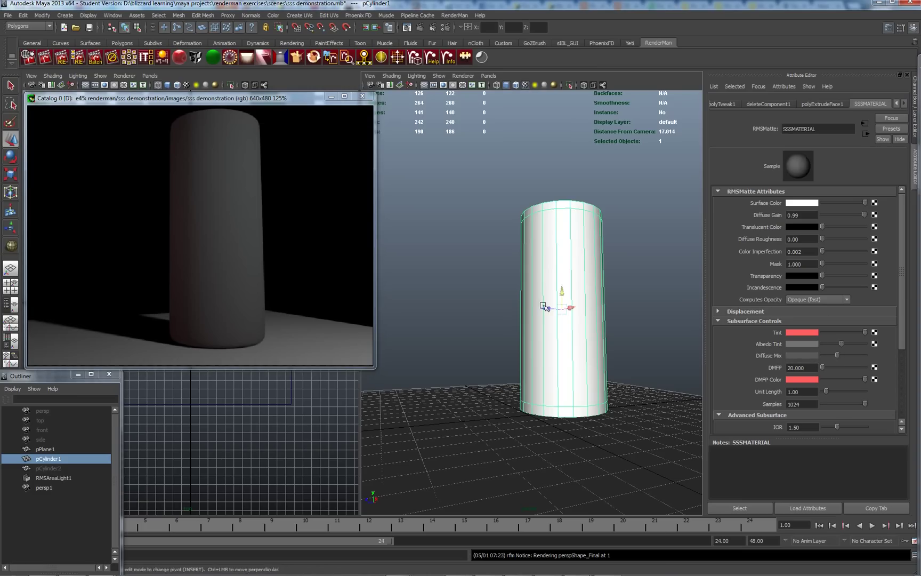
pyautogui.moveTo(241, 265); pyautogui.dragTo(255, 270, button='right')
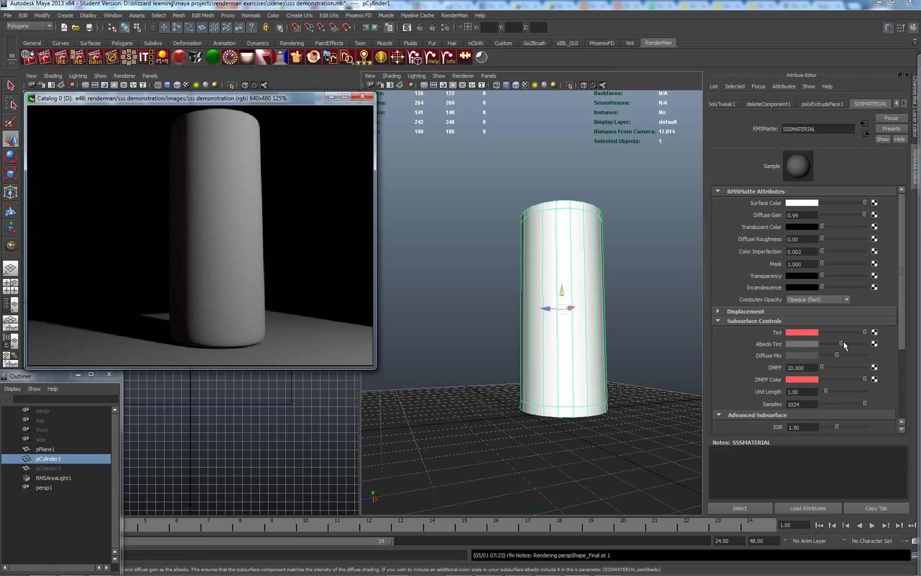
# Lighten the Albedo Tint slightly and re-render the cylinder.
pyautogui.moveTo(842, 343); pyautogui.dragTo(858, 347)
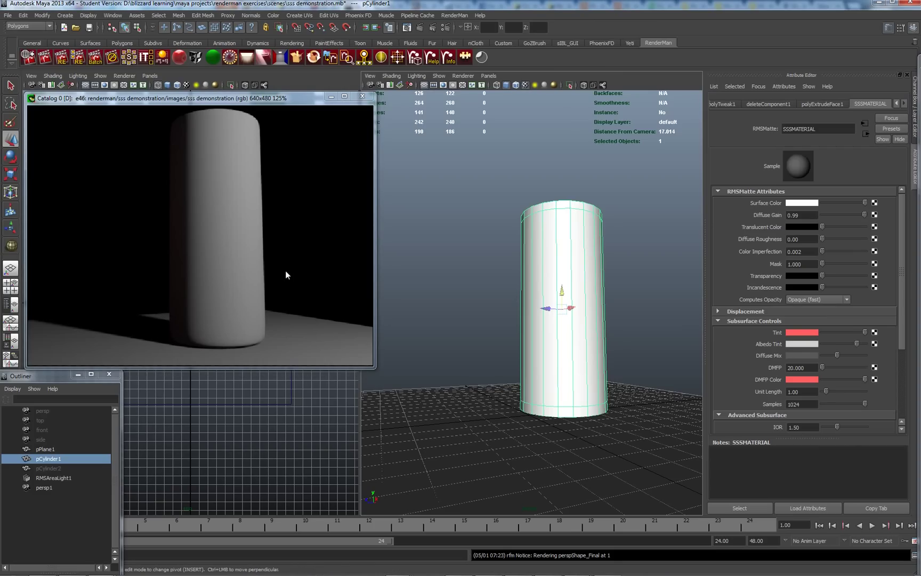
pyautogui.rightClick(230, 233)
pyautogui.click(252, 236)
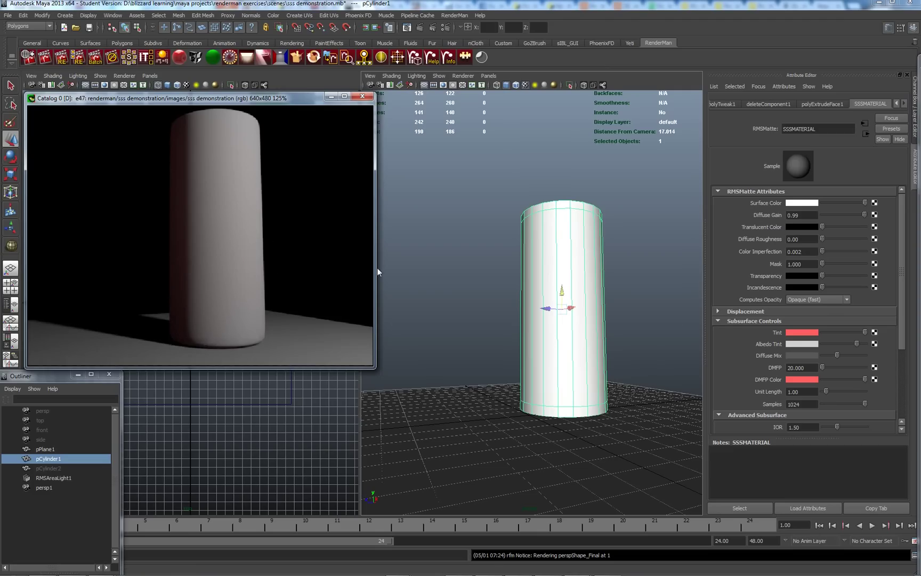
# Brighten the Albedo Tint a little more and re-render the cylinder.
pyautogui.click(860, 345)
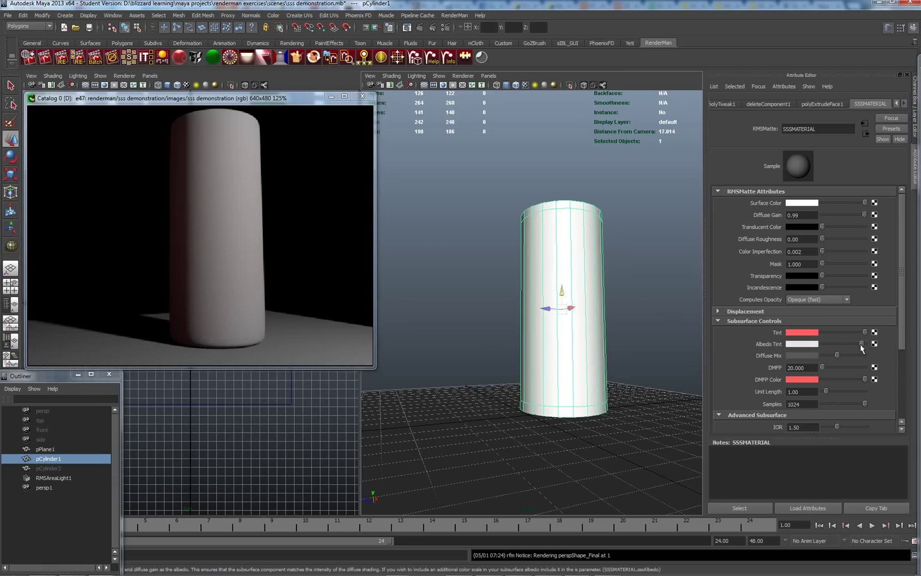
pyautogui.rightClick(230, 247)
pyautogui.click(252, 251)
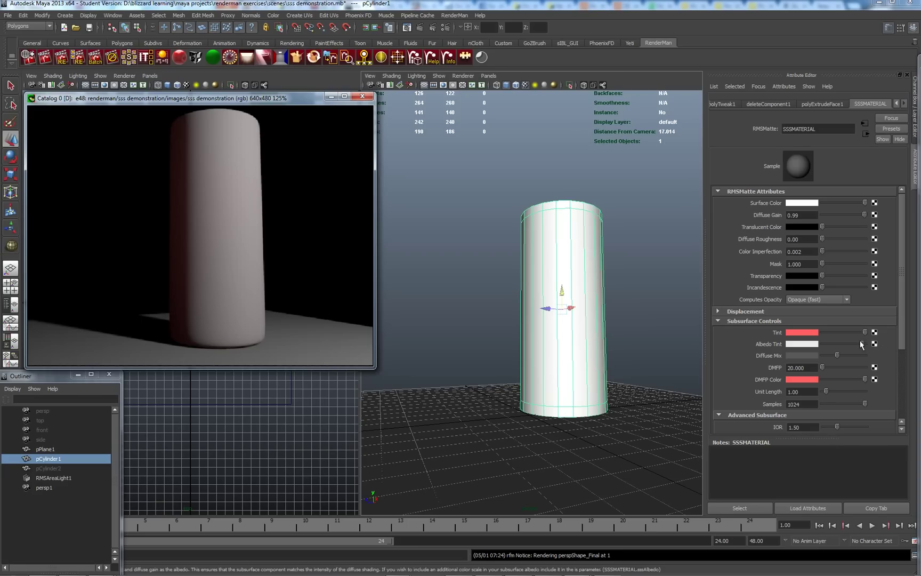
# Set the Albedo Tint to full white and re-render the cylinder.
pyautogui.moveTo(860, 342); pyautogui.dragTo(865, 347)
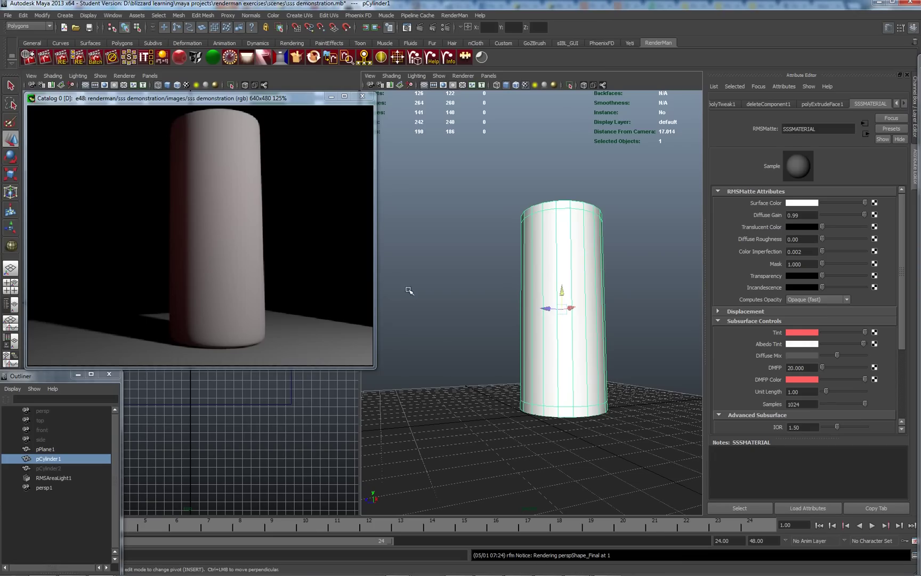
pyautogui.rightClick(223, 253)
pyautogui.click(245, 254)
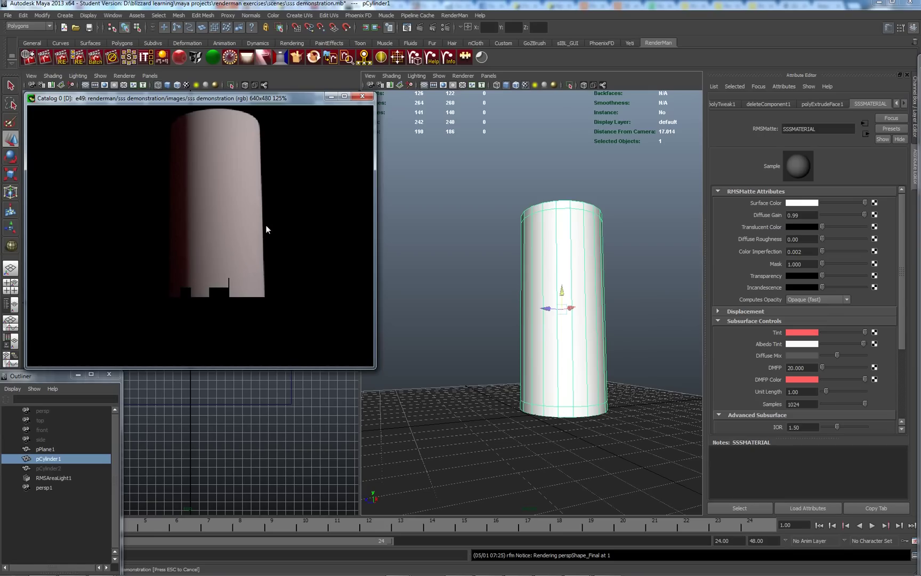
# Raise the Tint colour's saturation to 0.708 and re-render the cylinder.
pyautogui.click(795, 333)
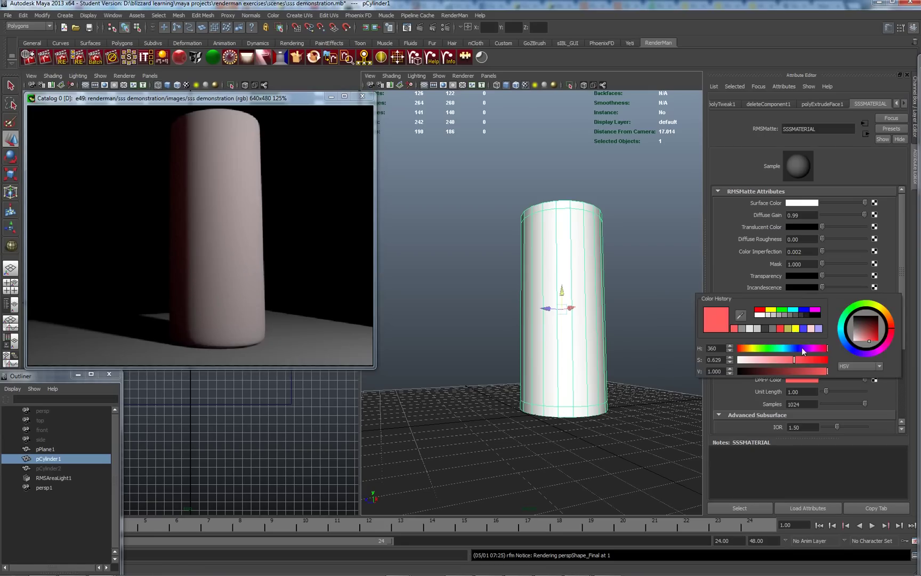
pyautogui.moveTo(794, 359); pyautogui.dragTo(807, 360)
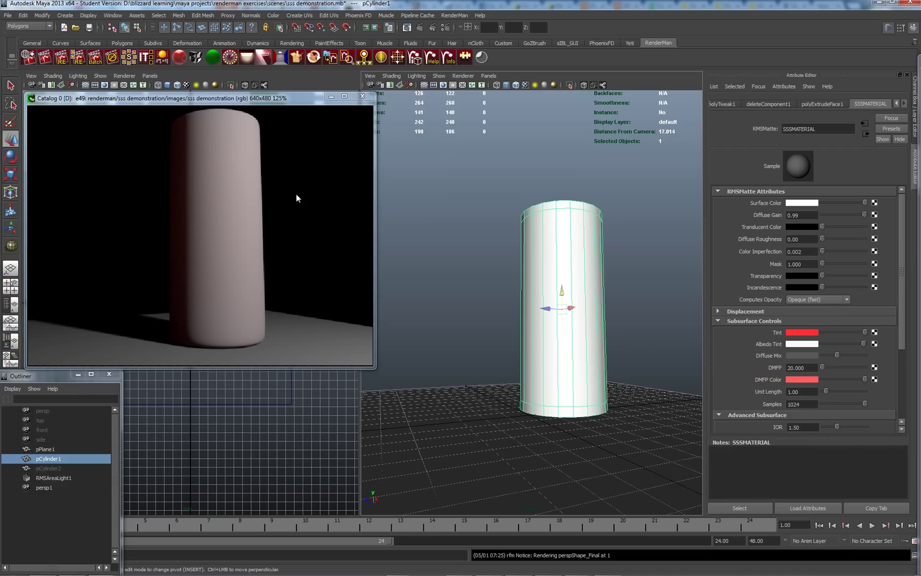
pyautogui.moveTo(236, 215); pyautogui.dragTo(263, 220, button='right')
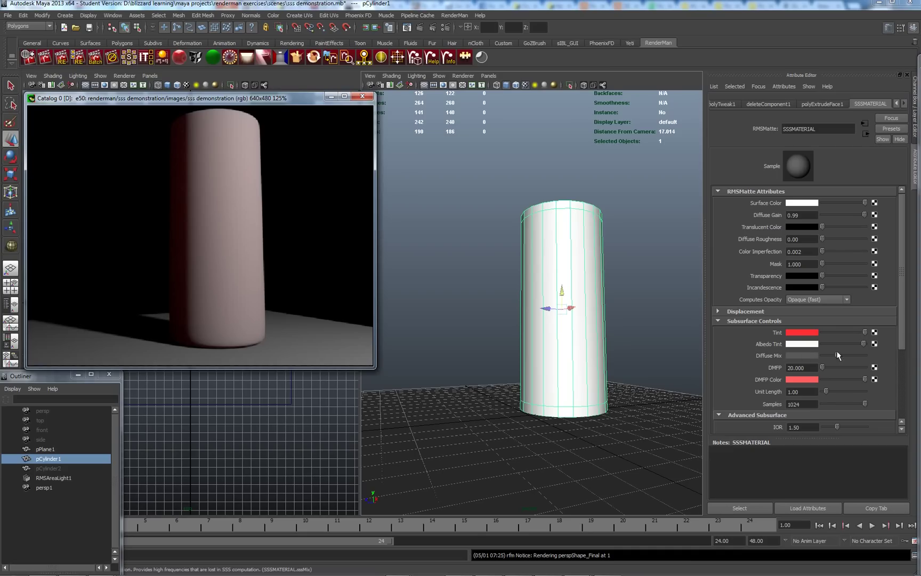
# Map a new Fractal texture onto the Albedo Tint and raise its Threshold to about 0.46.
pyautogui.click(875, 344)
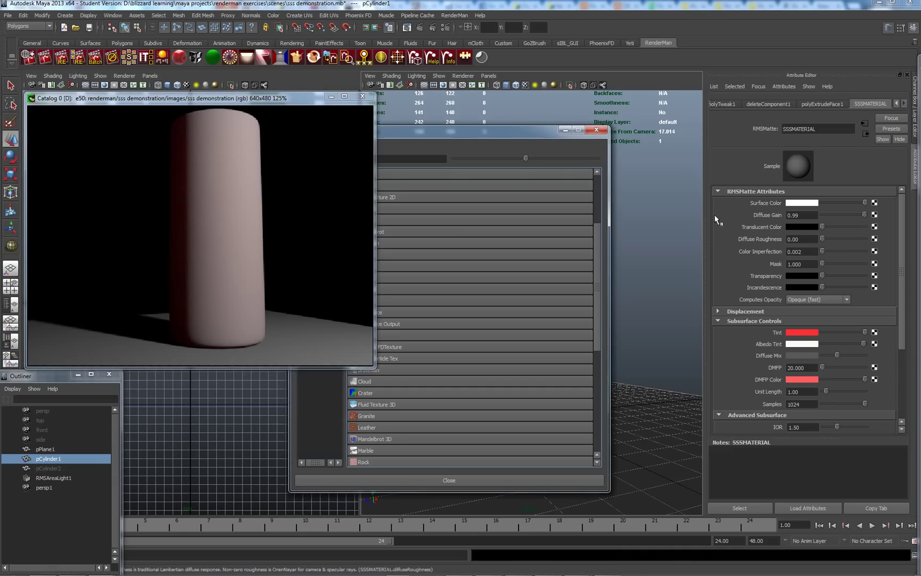
pyautogui.moveTo(471, 131); pyautogui.dragTo(603, 92)
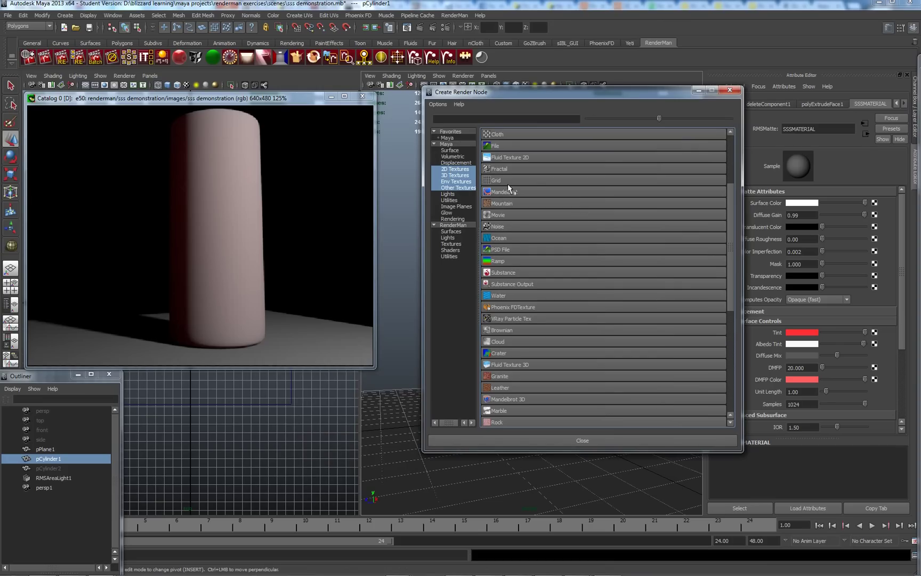
pyautogui.click(496, 168)
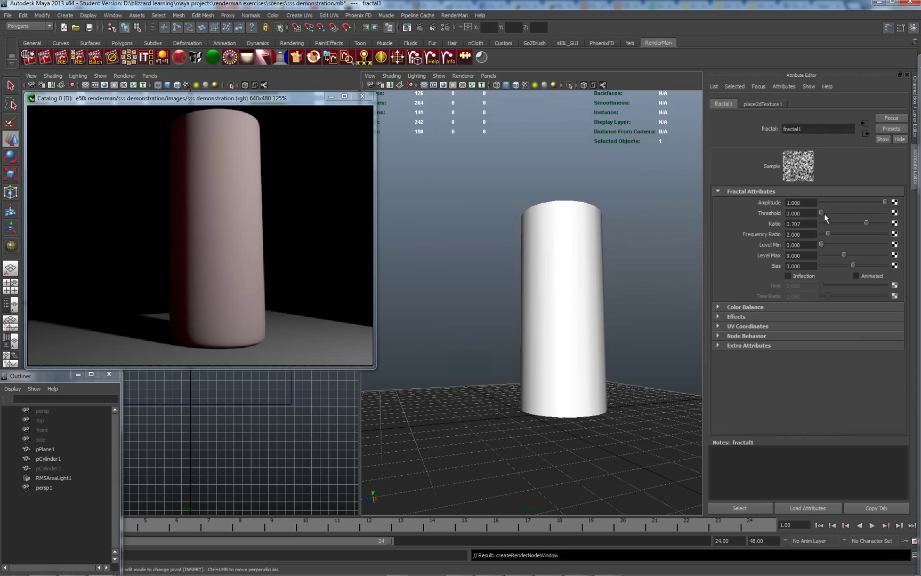
pyautogui.moveTo(824, 213); pyautogui.dragTo(846, 212)
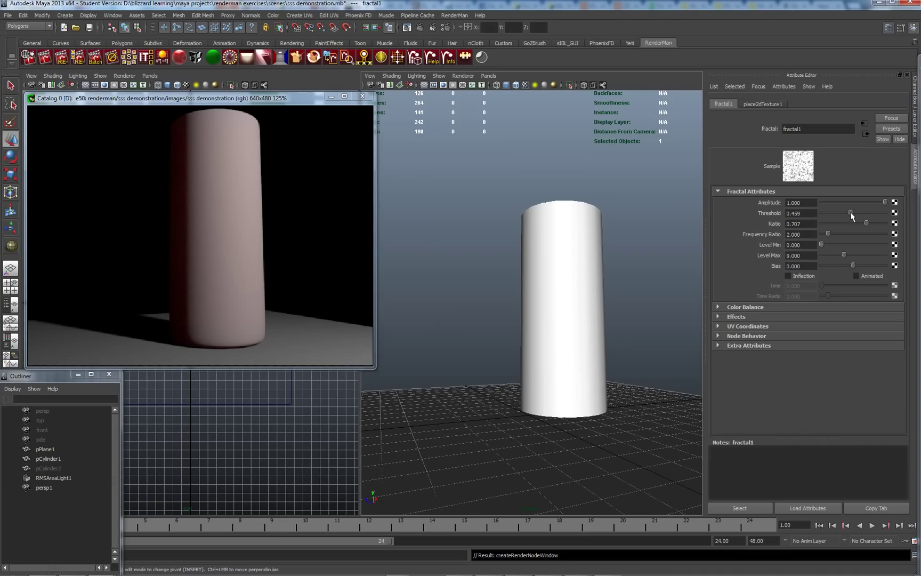
# Soften fractal1 to Ratio 0.323, Frequency Ratio 1.744, Threshold 0.398, Amplitude 0.459, then return to SSSMATERIAL.
pyautogui.moveTo(864, 222); pyautogui.dragTo(840, 258)
pyautogui.moveTo(885, 203)
pyautogui.mouseDown()
pyautogui.moveTo(853, 202)
pyautogui.moveTo(883, 204)
pyautogui.mouseUp()
pyautogui.moveTo(840, 234); pyautogui.dragTo(822, 236)
pyautogui.moveTo(856, 211); pyautogui.dragTo(821, 235)
pyautogui.moveTo(870, 204); pyautogui.dragTo(850, 202)
pyautogui.click(865, 134)
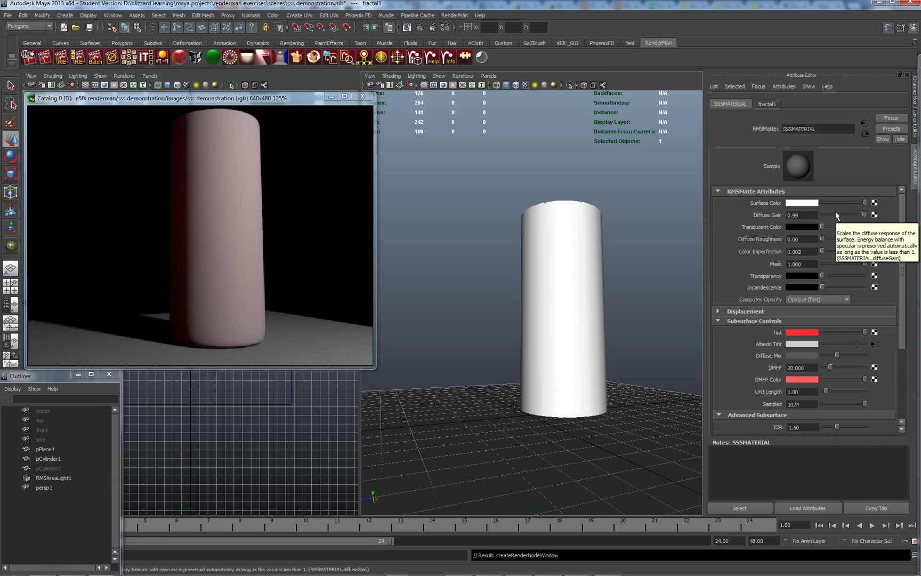
# Re-render the fractal-textured cylinder, then increase the subsurface Diffuse Mix and re-render again.
pyautogui.rightClick(226, 209)
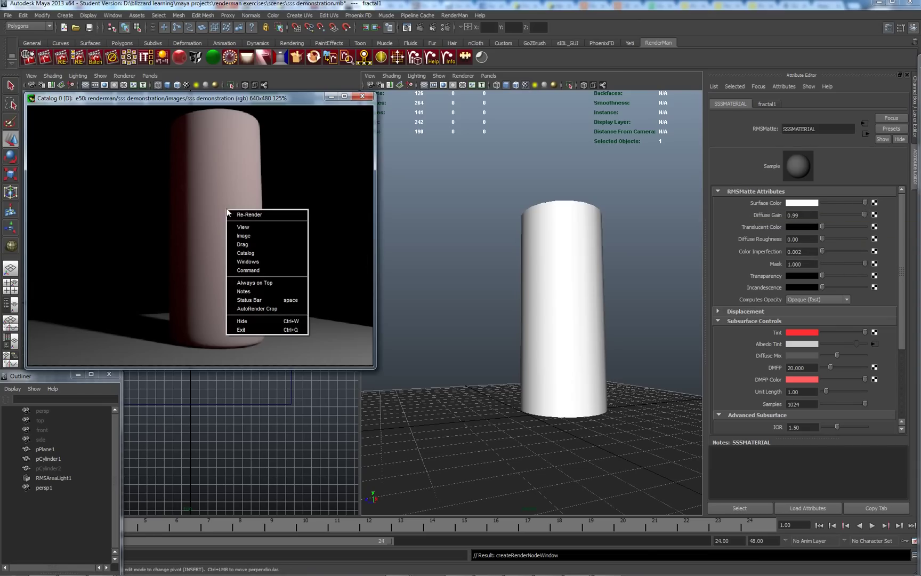
pyautogui.click(237, 212)
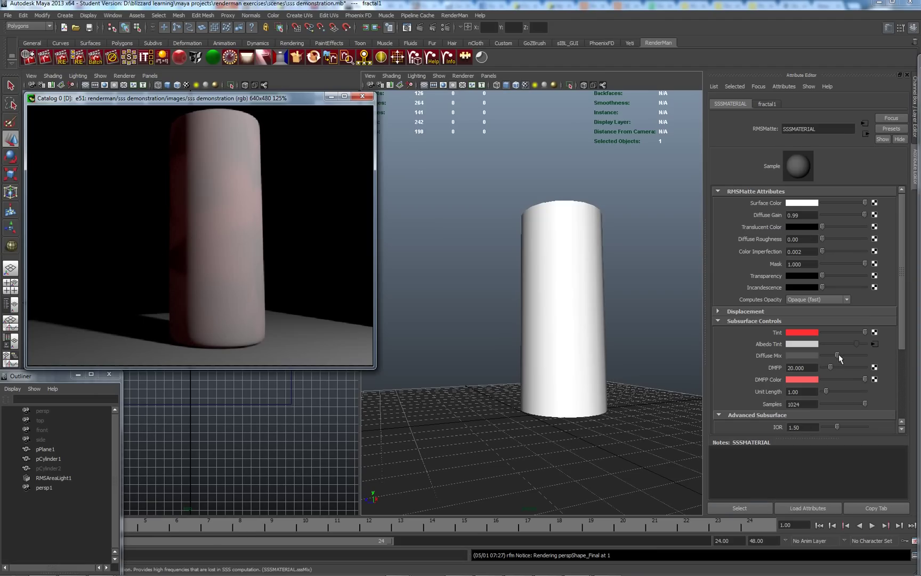
pyautogui.moveTo(838, 355); pyautogui.dragTo(851, 353)
pyautogui.rightClick(244, 254)
pyautogui.click(305, 268)
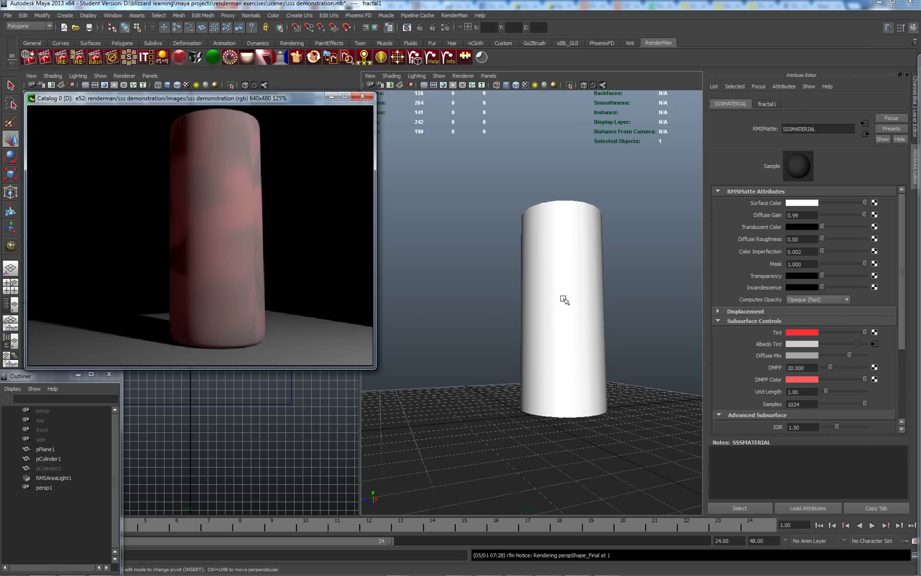
# Rotate pCylinder1 about its vertical axis in the viewport.
pyautogui.click(564, 300)
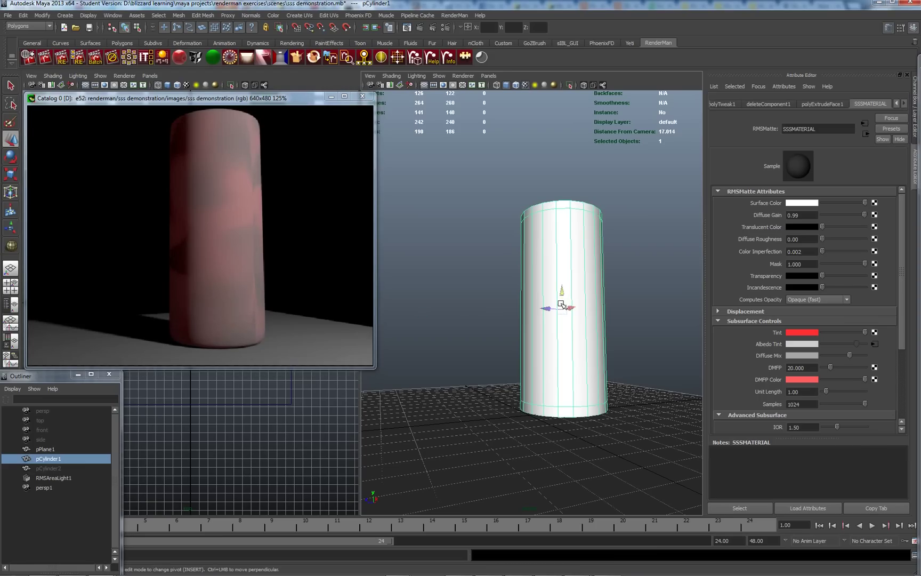
pyautogui.press('e')
pyautogui.moveTo(551, 309); pyautogui.dragTo(580, 310)
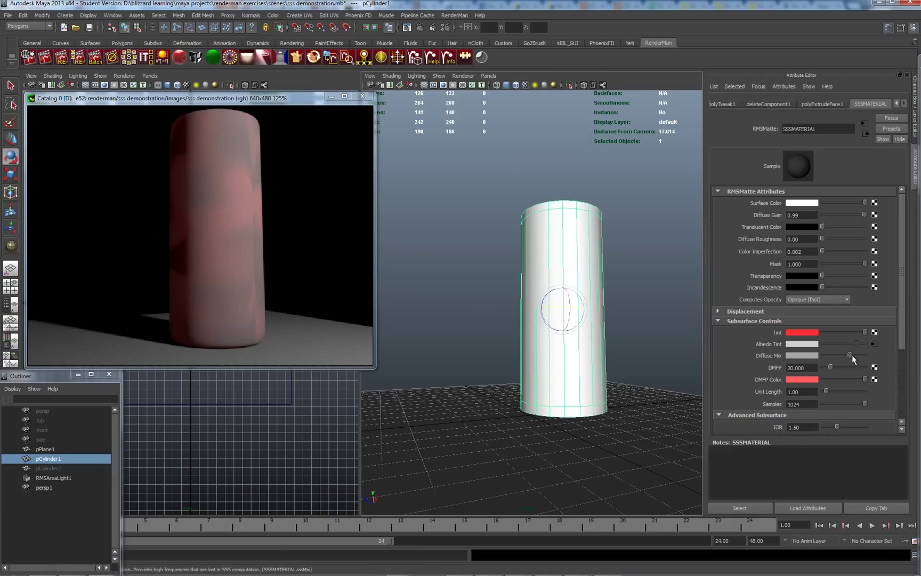
# Raise Diffuse Mix slightly, redo the previous render, and darken the DMFP Color a little.
pyautogui.moveTo(852, 355); pyautogui.dragTo(854, 354)
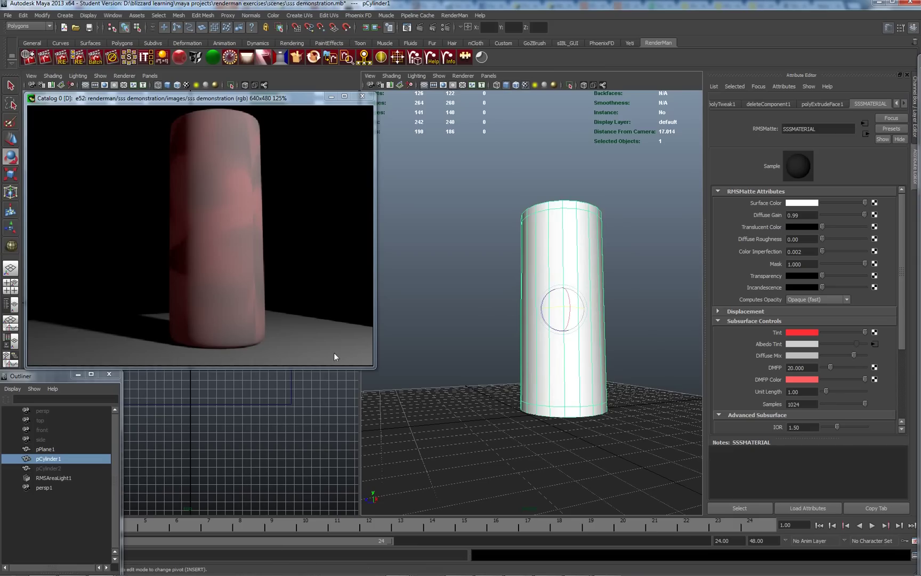
pyautogui.moveTo(213, 233); pyautogui.dragTo(232, 240, button='right')
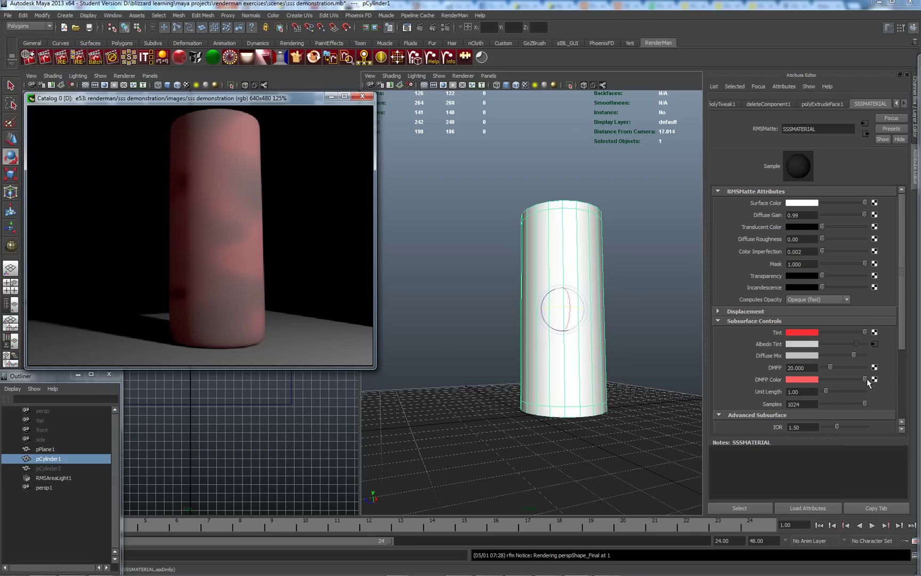
pyautogui.moveTo(866, 379); pyautogui.dragTo(862, 377)
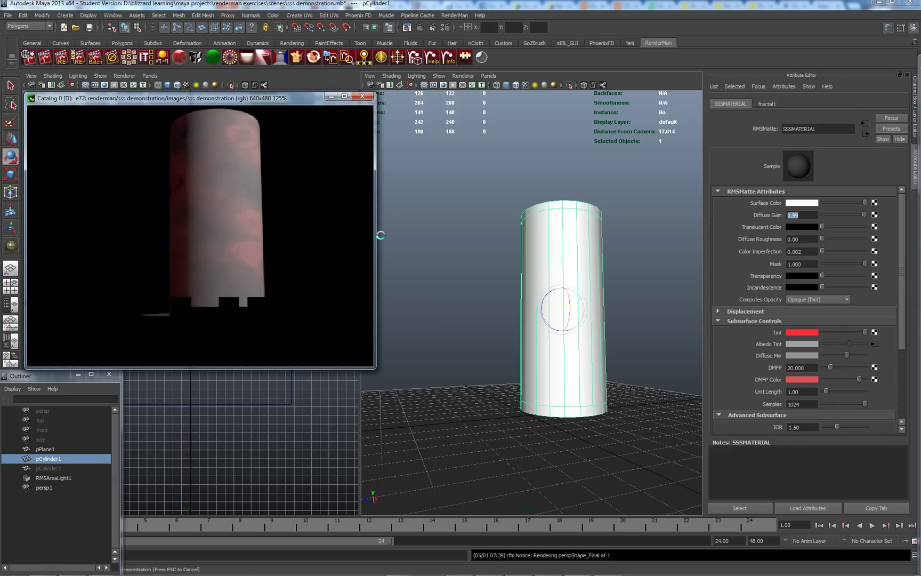
# Wait for the cylinder re-render to complete with toned-down pink fractal patches.
pyautogui.moveTo(354, 573)
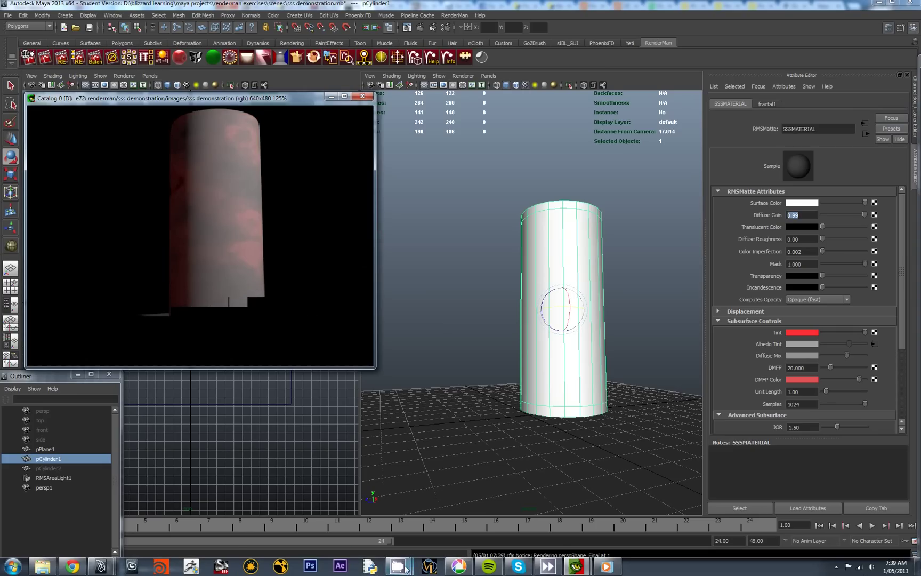
pyautogui.moveTo(388, 563)
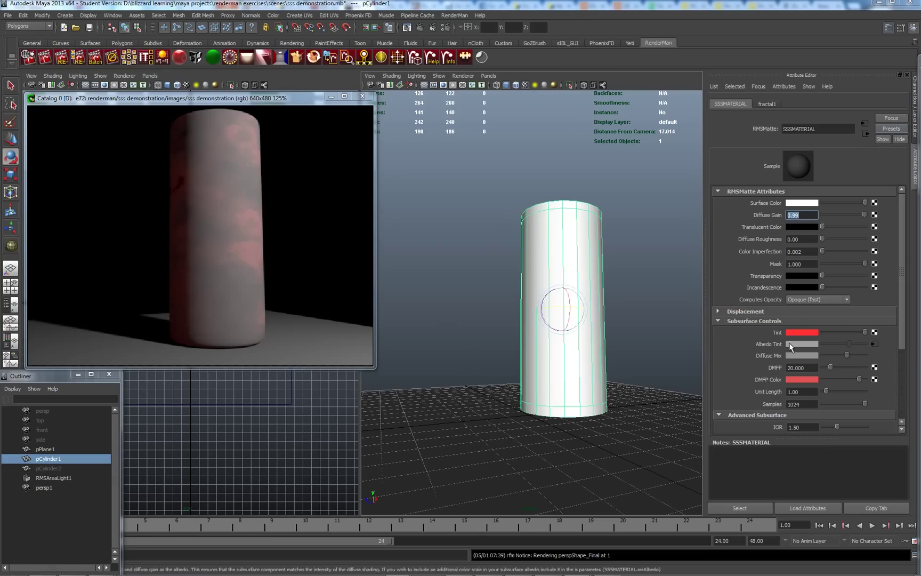
# Set DMFP Color to cyan from Color History with saturation about 0.5, and re-render.
pyautogui.click(794, 380)
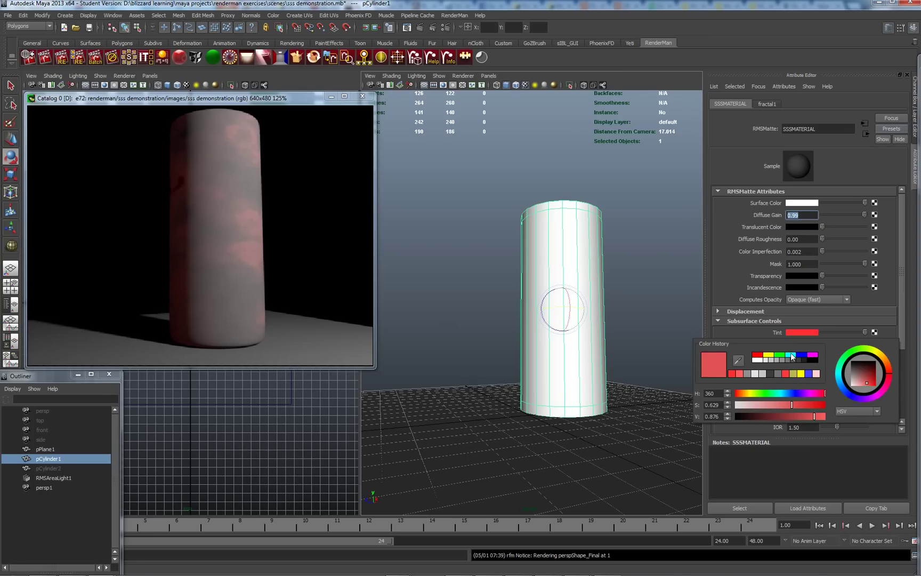
pyautogui.click(792, 355)
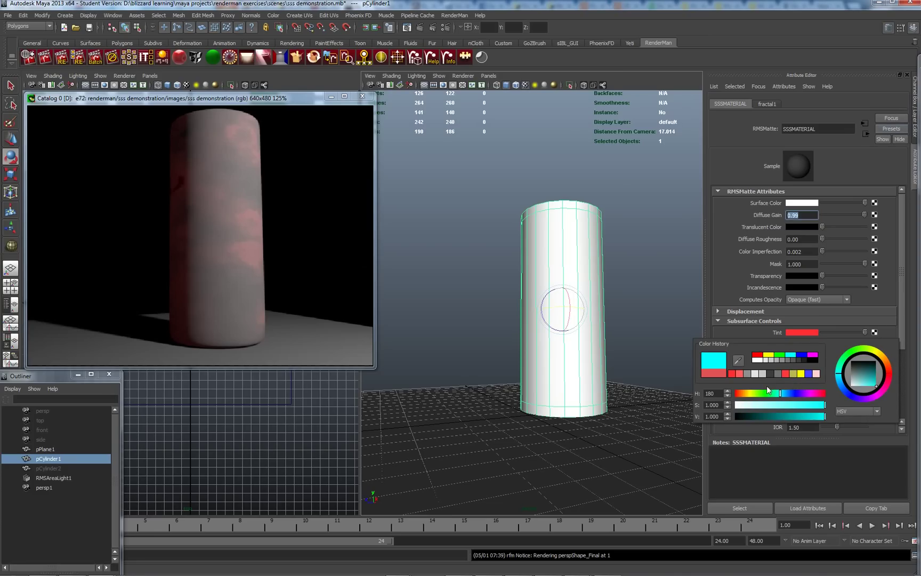
pyautogui.moveTo(824, 405); pyautogui.dragTo(782, 405)
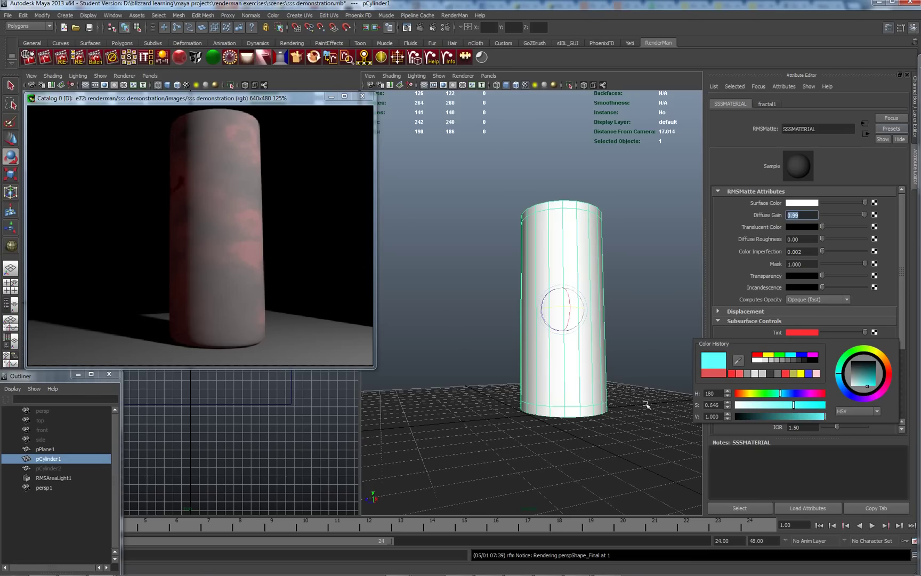
pyautogui.rightClick(222, 215)
pyautogui.click(239, 217)
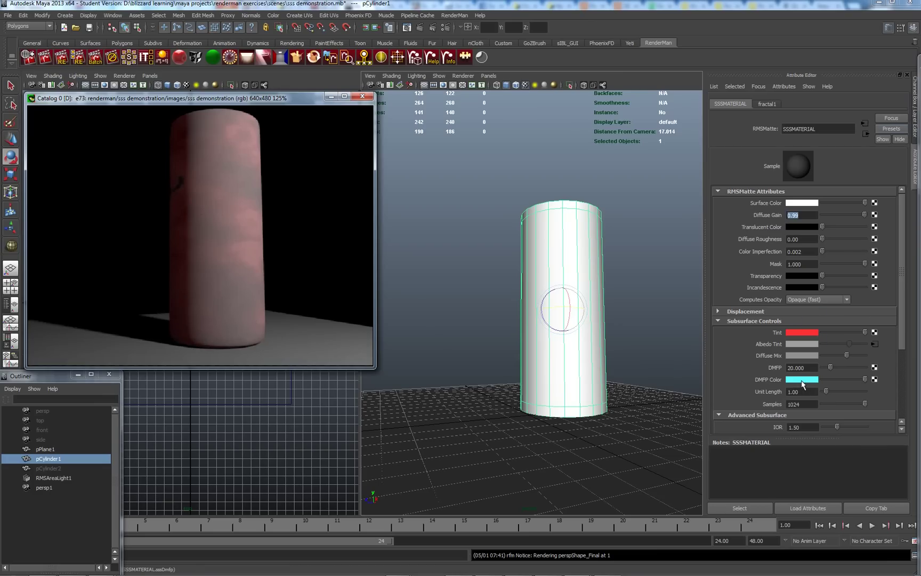
# Restore the red DMFP Color from Color History and start a fresh re-render.
pyautogui.click(801, 380)
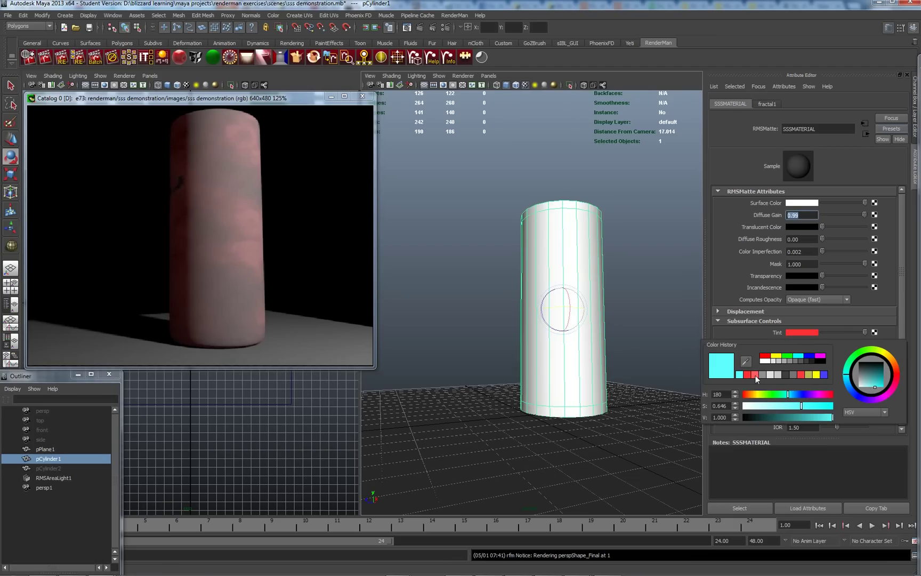
pyautogui.rightClick(233, 216)
pyautogui.click(245, 211)
pyautogui.click(244, 212)
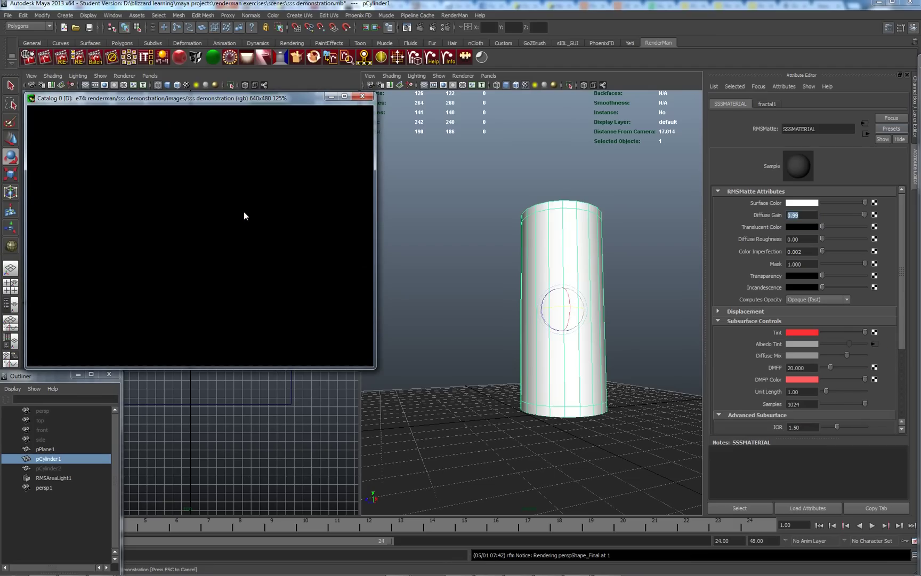